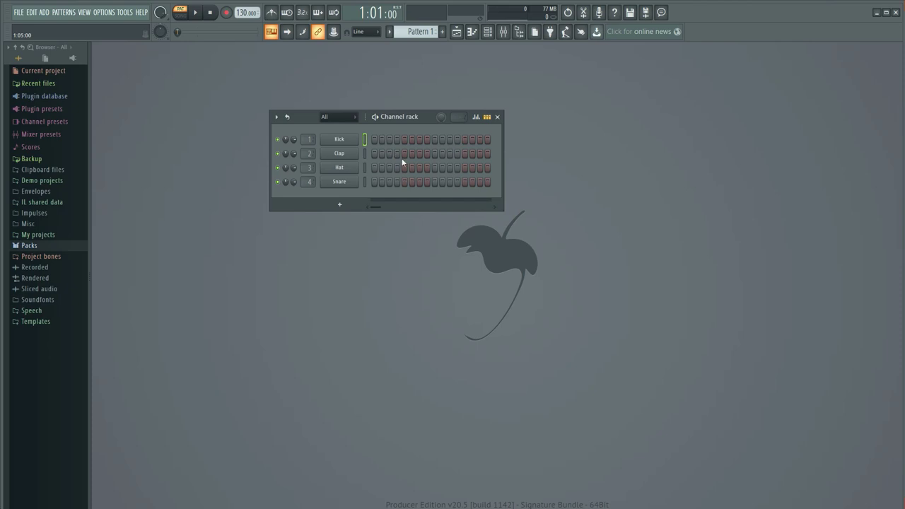
Fill the Kick channel with a hit on every fourth step and briefly play the pattern.
right_click(351, 143)
click(484, 177)
key(space)
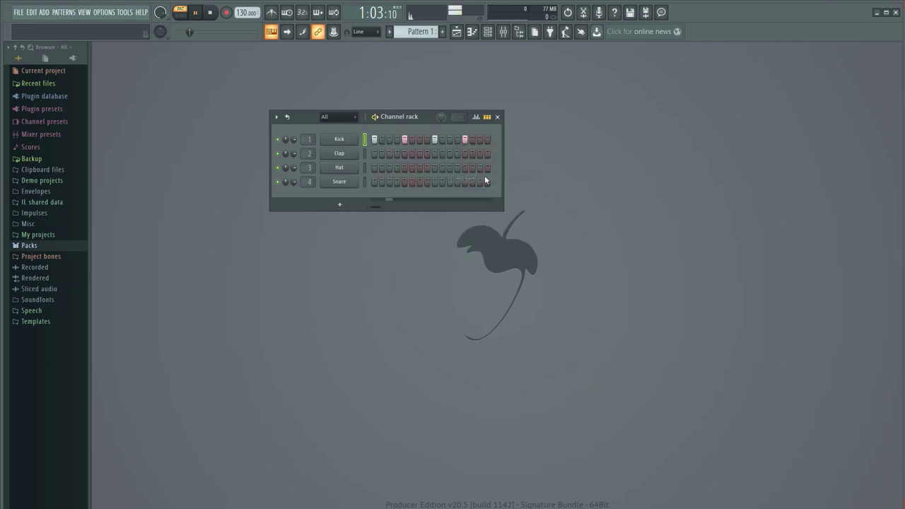
key(space)
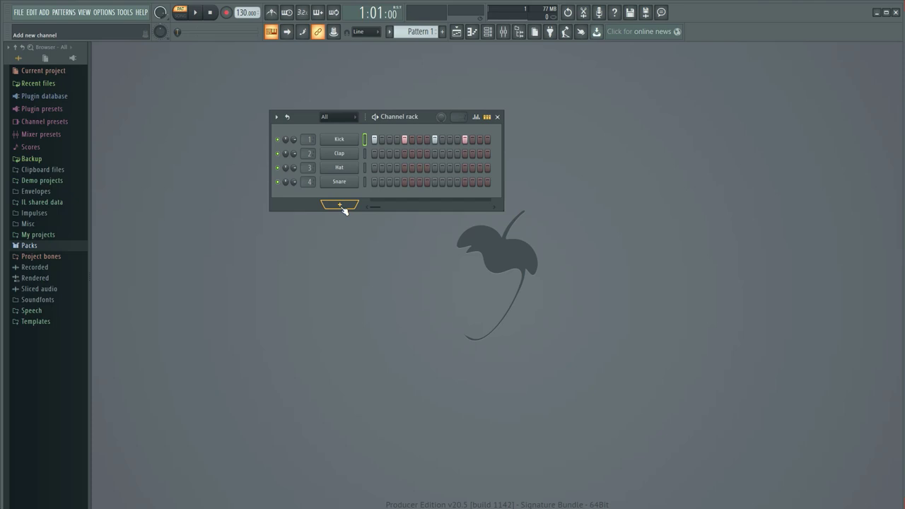
Add a FLEX channel and load a preset from the Mobile Tuned 808 Bass pack.
click(340, 206)
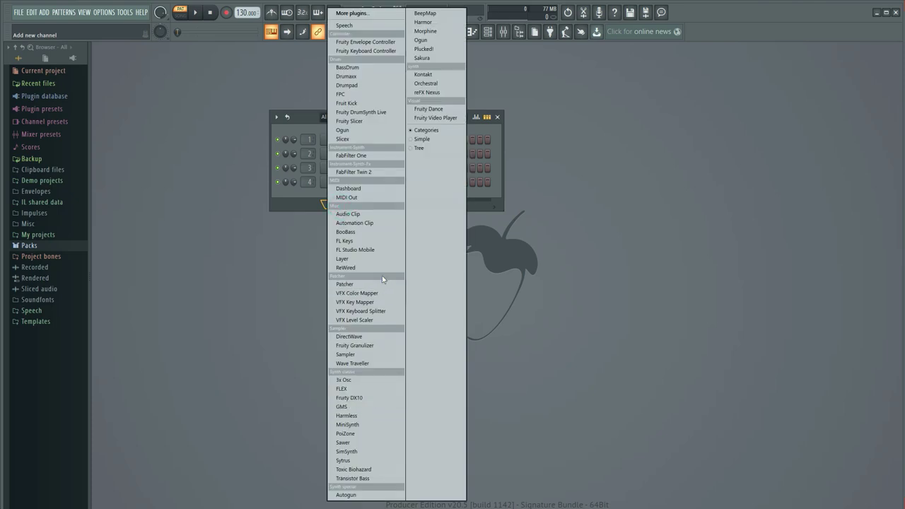
click(368, 388)
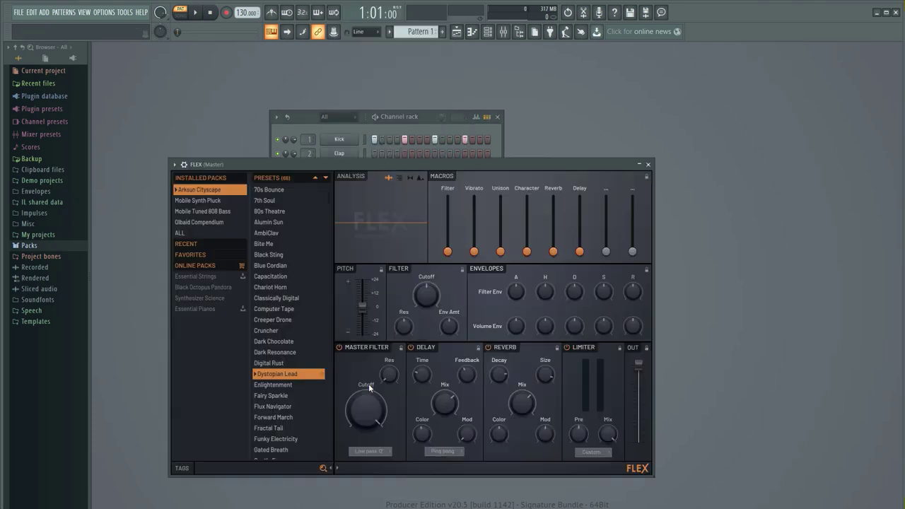
click(226, 212)
click(284, 265)
click(648, 165)
Place four C5 notes for the FLEX channel, one on each beat of the first bar in the piano roll.
right_click(339, 196)
click(357, 203)
click(173, 247)
key(space)
click(216, 248)
click(259, 247)
click(306, 248)
key(space)
Transpose all four FLEX notes down an octave to C4, each lasting a full beat, and play the result.
key(ctrl+a)
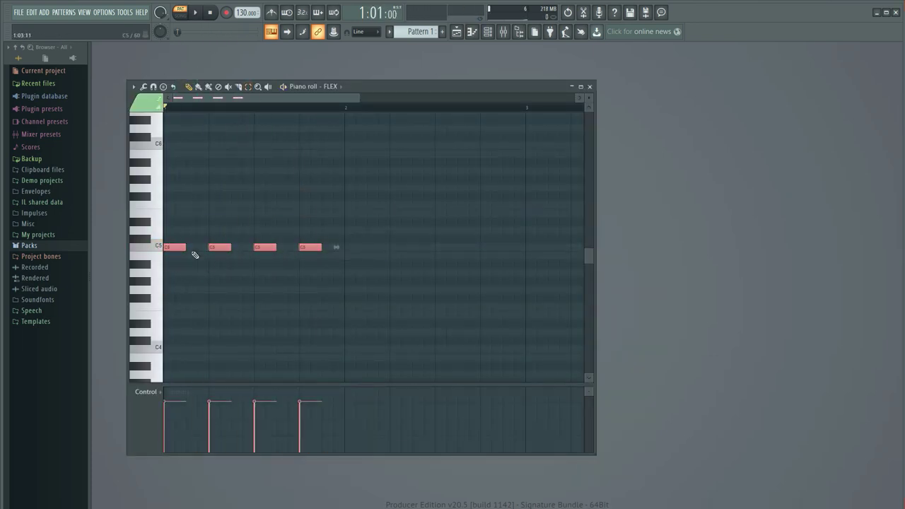
key(ctrl+Down)
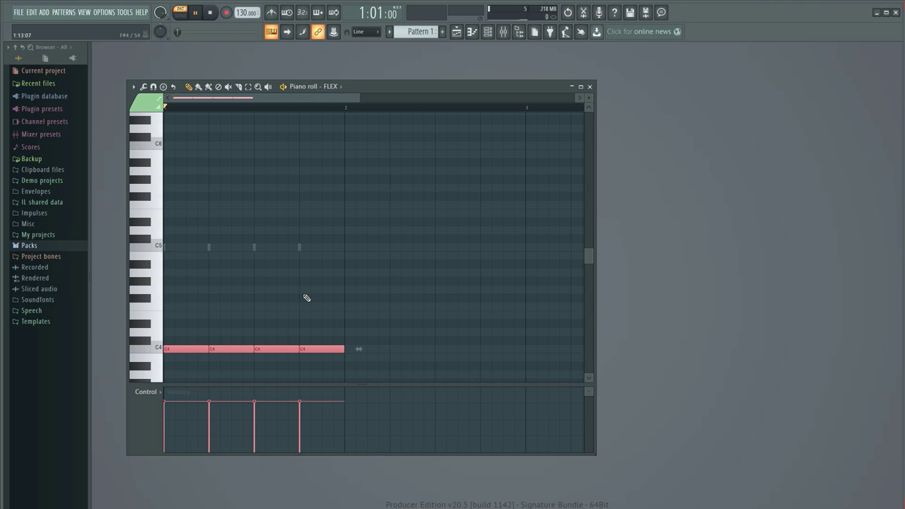
key(space)
key(space)
click(589, 87)
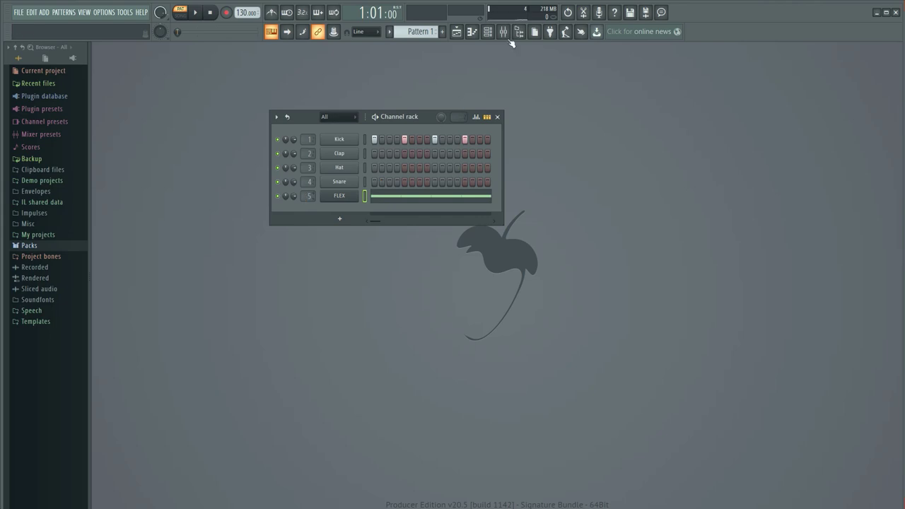
Slightly lower the volume fader of mixer Insert 5 while the pattern plays.
click(502, 31)
key(space)
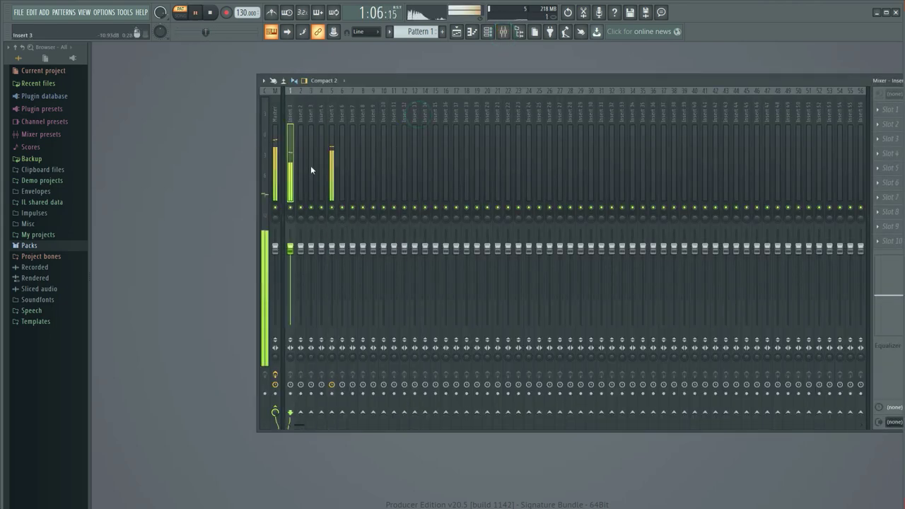
mouse_move(332, 247)
mouse_down()
mouse_move(331, 297)
mouse_move(332, 257)
mouse_up()
key(space)
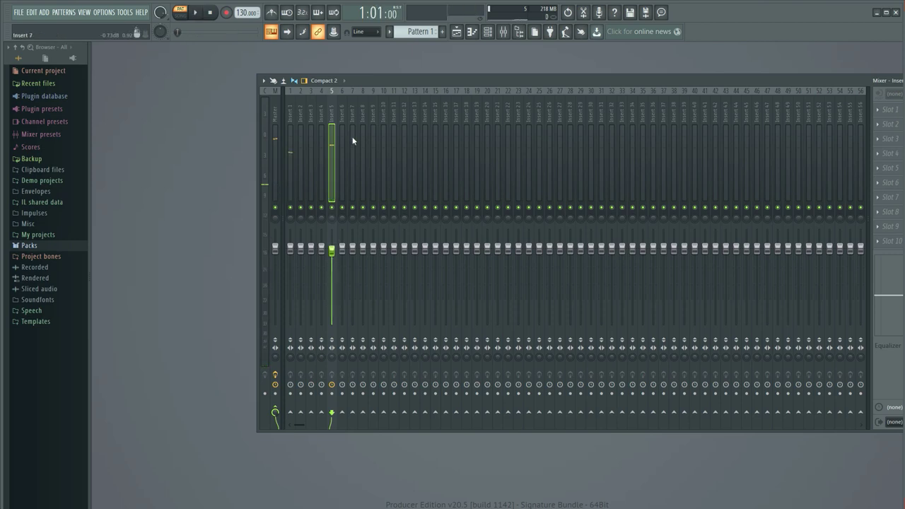
Load Fruity Peak Controller into the first effect slot of mixer Insert 1 and reposition its window.
click(290, 141)
drag(608, 82, 503, 80)
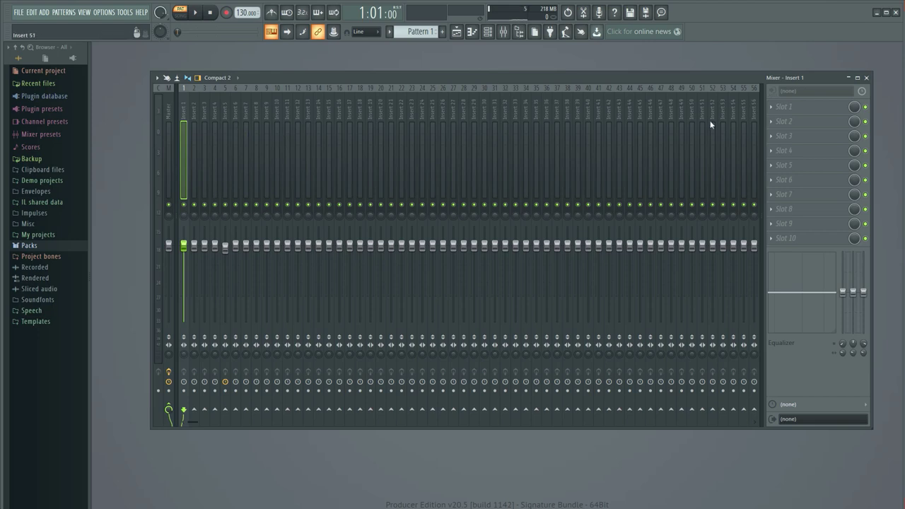
click(785, 107)
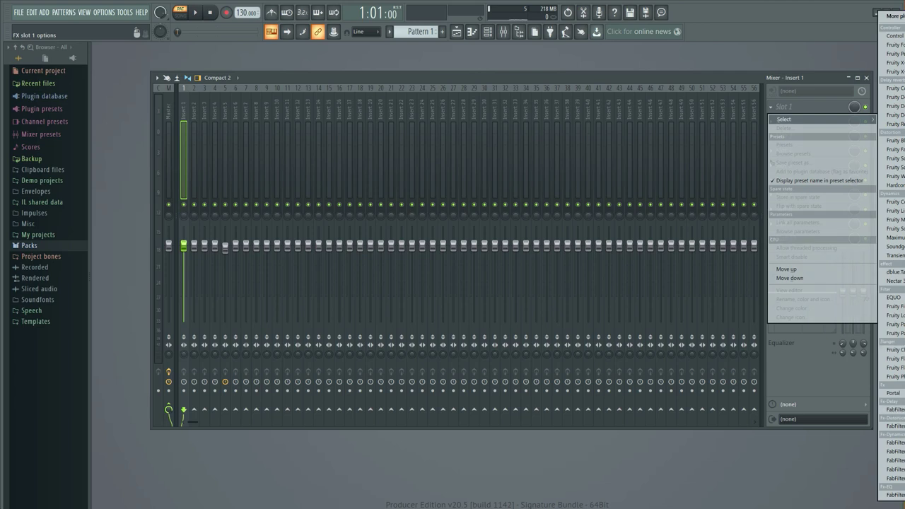
click(550, 31)
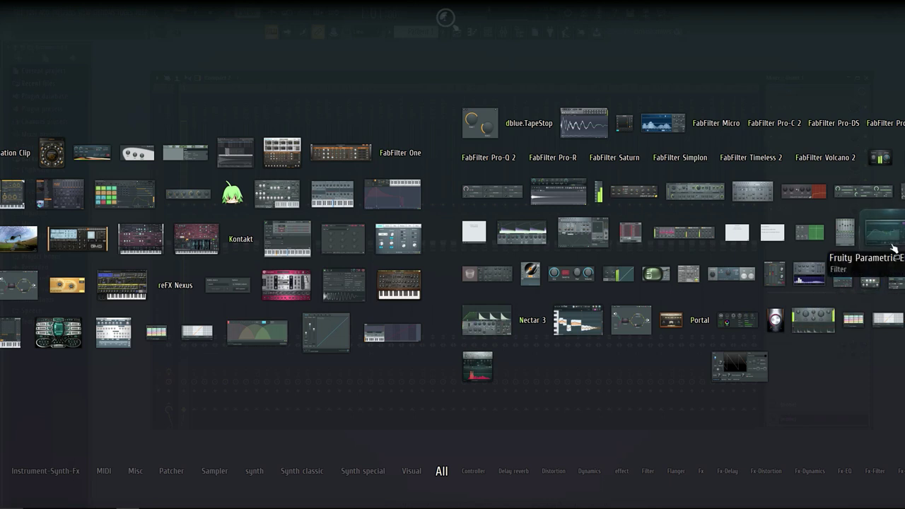
drag(898, 282, 806, 111)
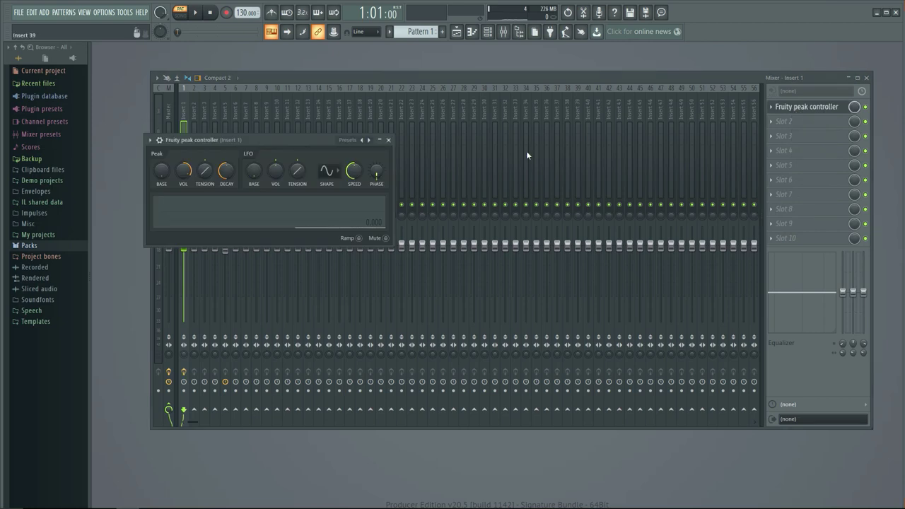
click(785, 123)
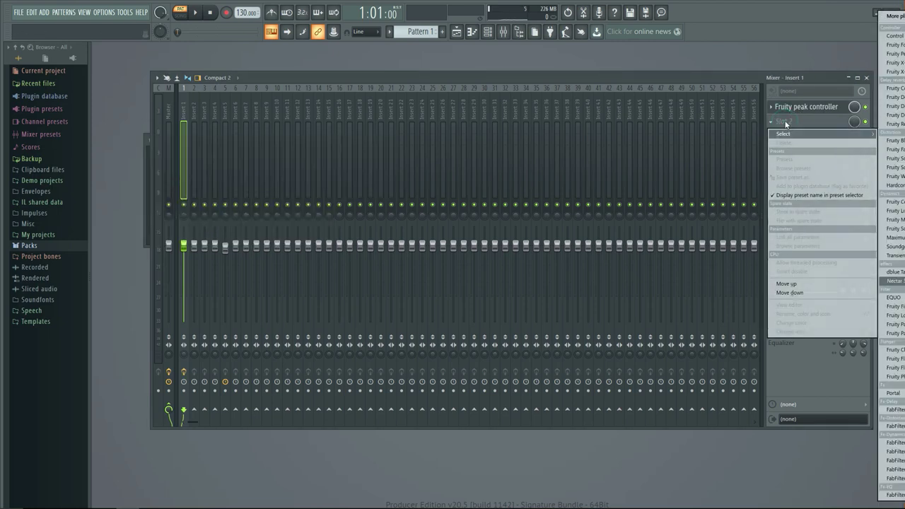
click(801, 122)
click(803, 108)
drag(298, 130, 259, 78)
Load Fruity Parametric EQ 2 into the first effect slot of mixer Insert 5.
drag(429, 133, 226, 144)
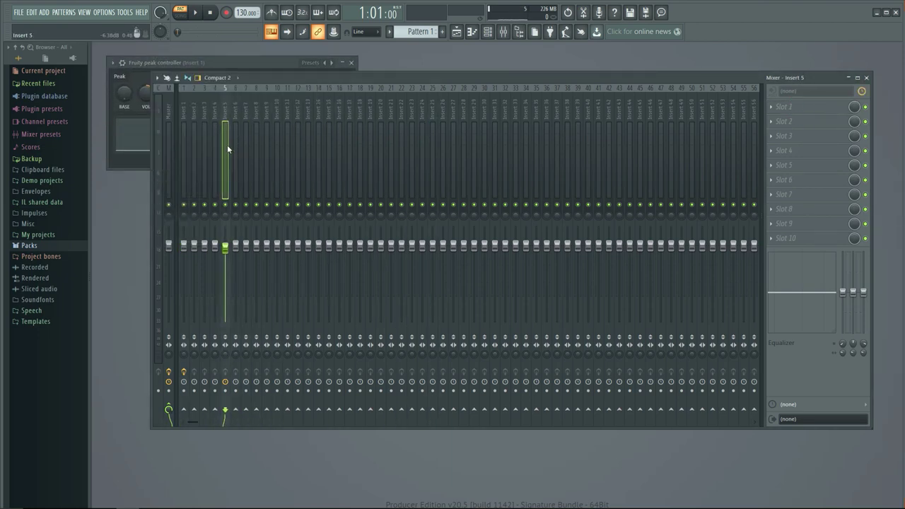
key(space)
key(space)
click(801, 106)
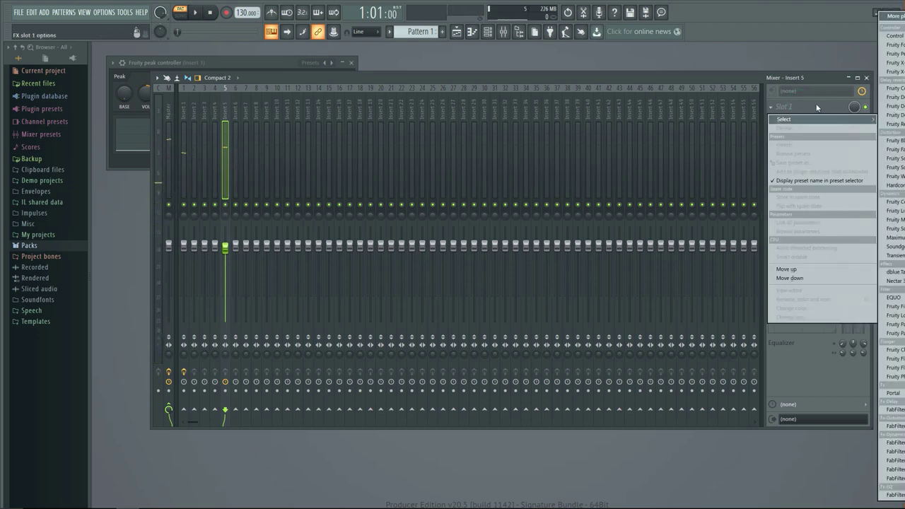
click(730, 73)
drag(733, 74, 351, 98)
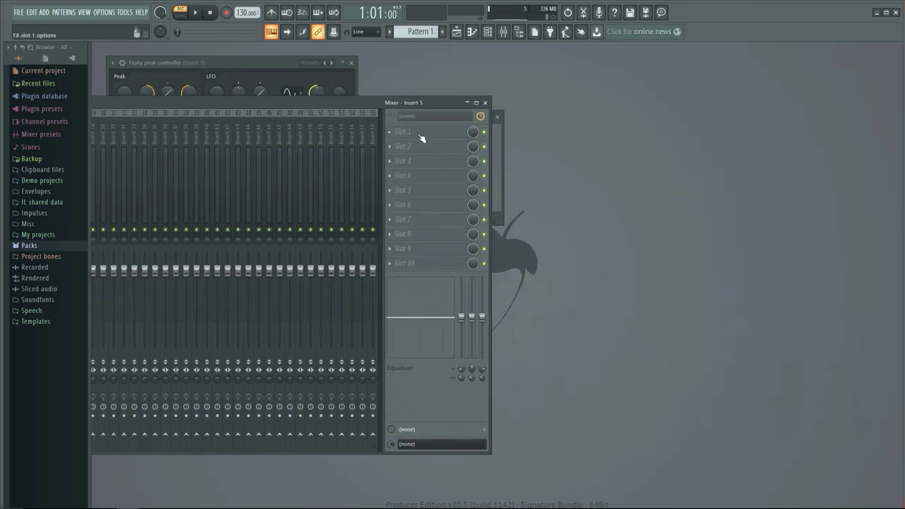
click(416, 131)
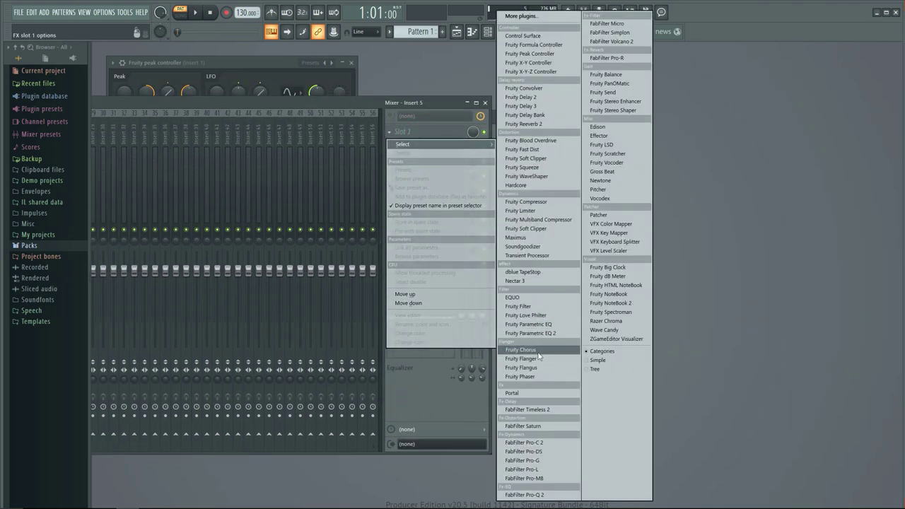
click(551, 336)
Rearrange the mixer and Parametric EQ 2 windows so the equalizer sits above the mixer tracks.
drag(279, 101, 575, 149)
drag(391, 144, 547, 65)
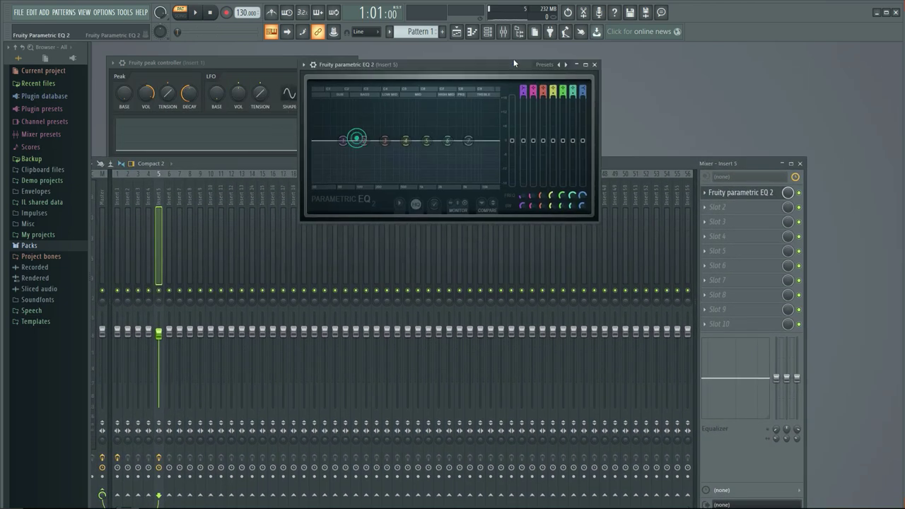
drag(210, 163, 218, 147)
Examine the output graph of Insert 1's peak controller while the pattern plays.
click(122, 192)
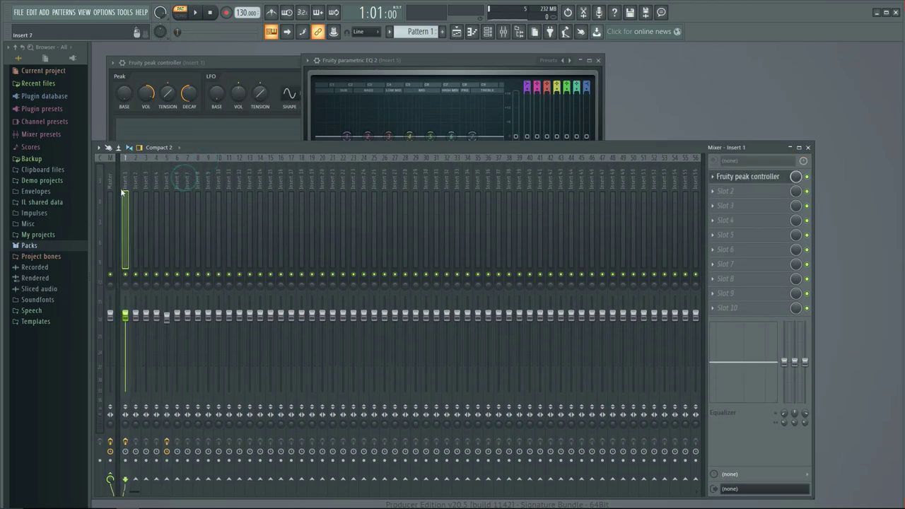
click(739, 183)
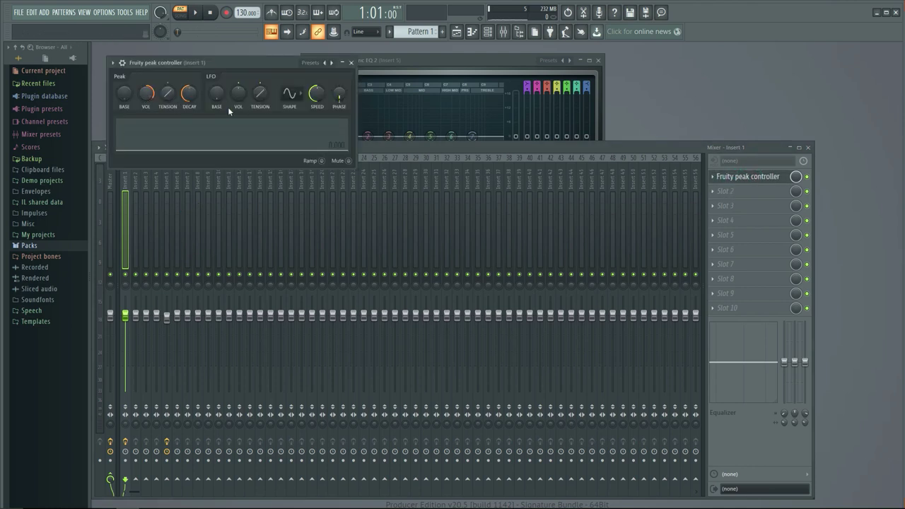
key(space)
key(space)
click(351, 62)
Move the low-shelf band 1 of Insert 5's Parametric EQ 2 to about 378 Hz, audition it and adjust its level.
click(170, 202)
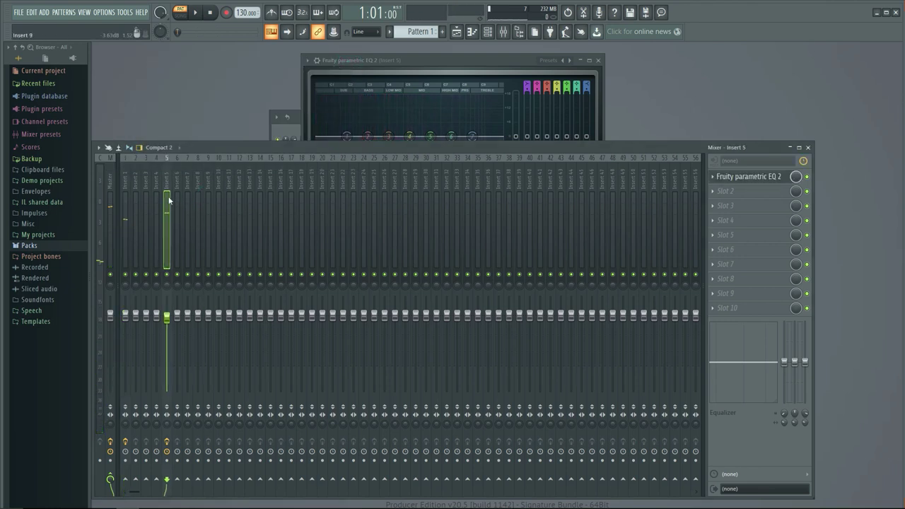
click(739, 176)
drag(347, 140, 395, 157)
key(space)
key(space)
mouse_move(527, 141)
mouse_down()
mouse_move(526, 156)
mouse_move(527, 136)
mouse_up()
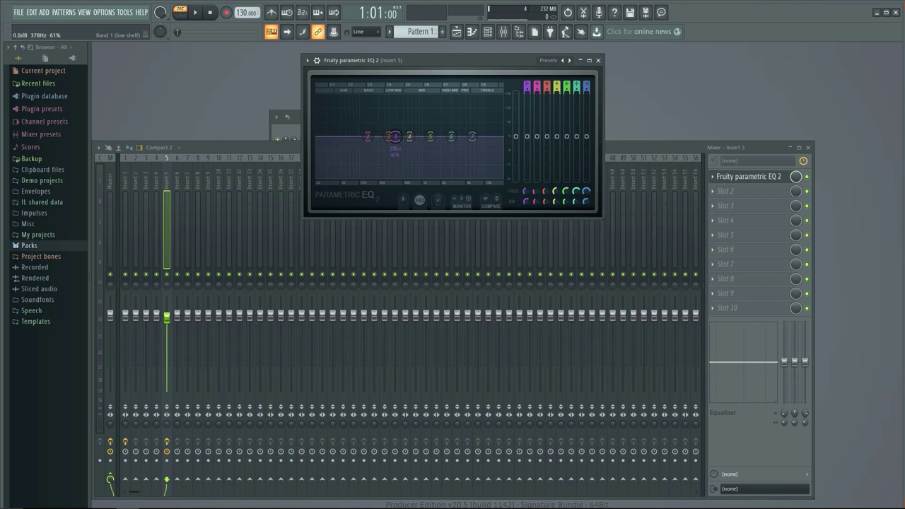
Link the level of EQ band 1 to the internal controller Peak ctrl - Peak.
right_click(529, 145)
click(556, 220)
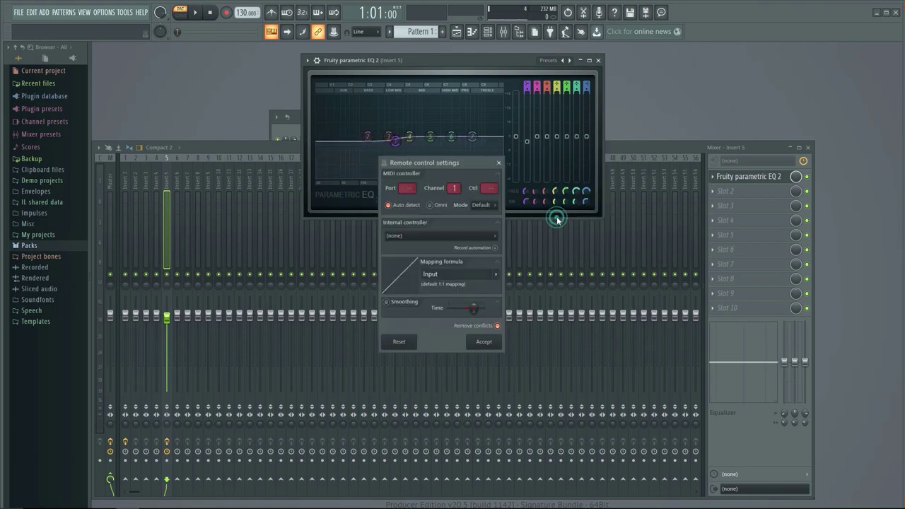
click(417, 238)
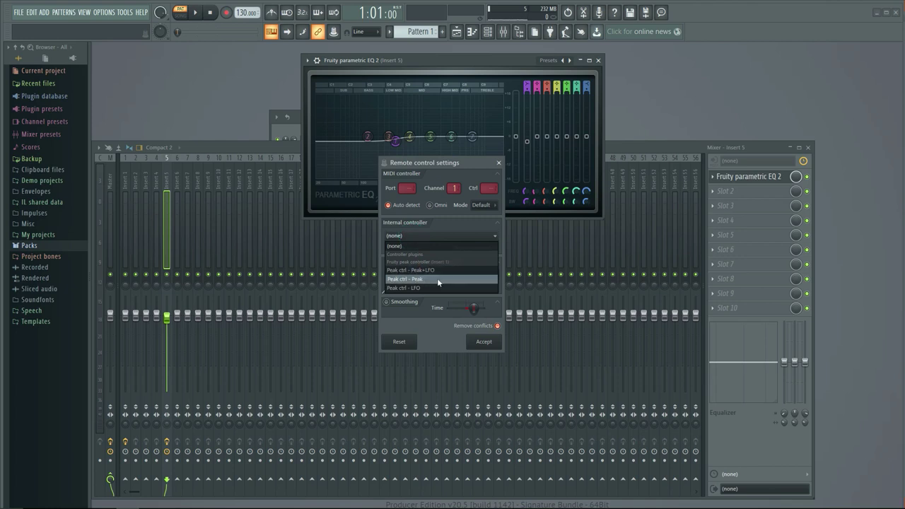
click(437, 279)
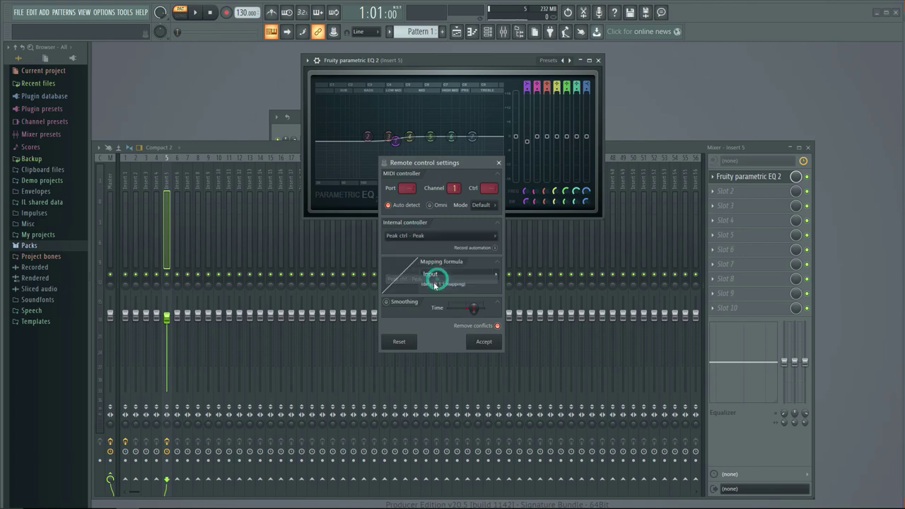
click(484, 342)
Arrange Insert 1's peak controller and Insert 5's Parametric EQ 2 side by side and play the pattern to check the link.
click(158, 185)
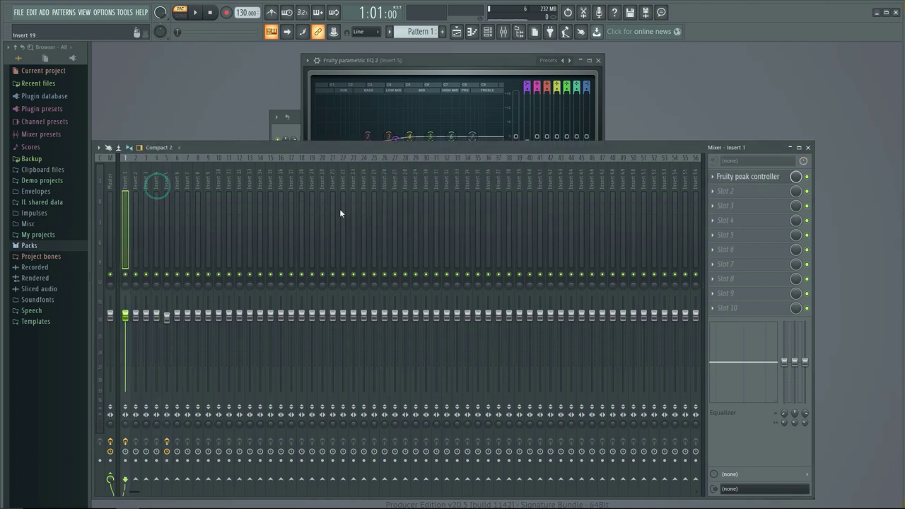
click(763, 175)
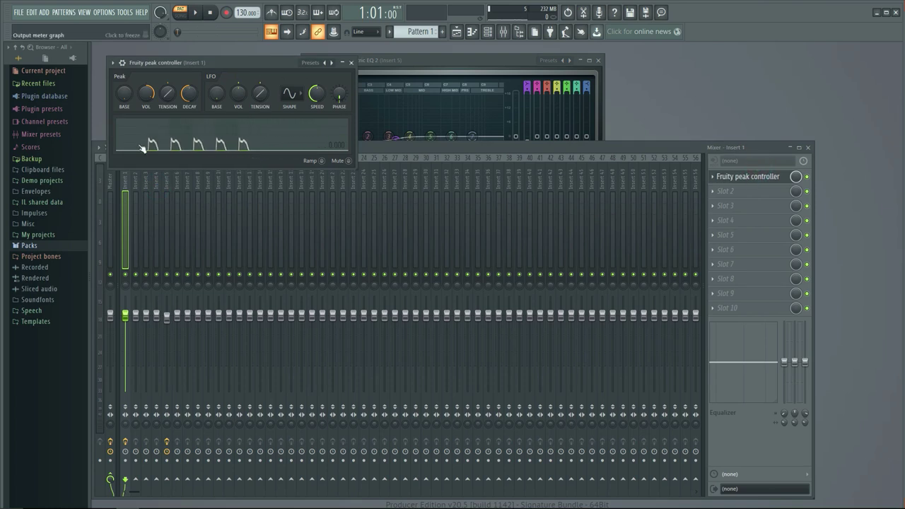
drag(304, 64, 261, 122)
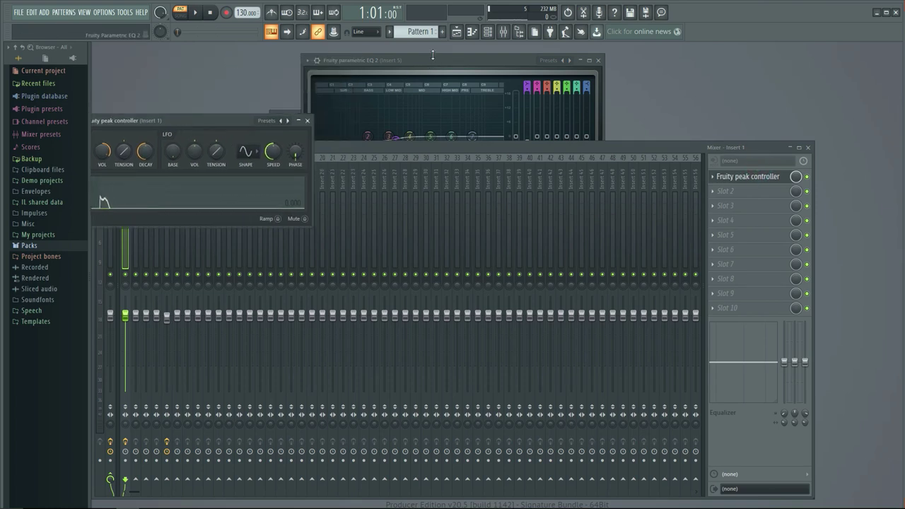
click(521, 116)
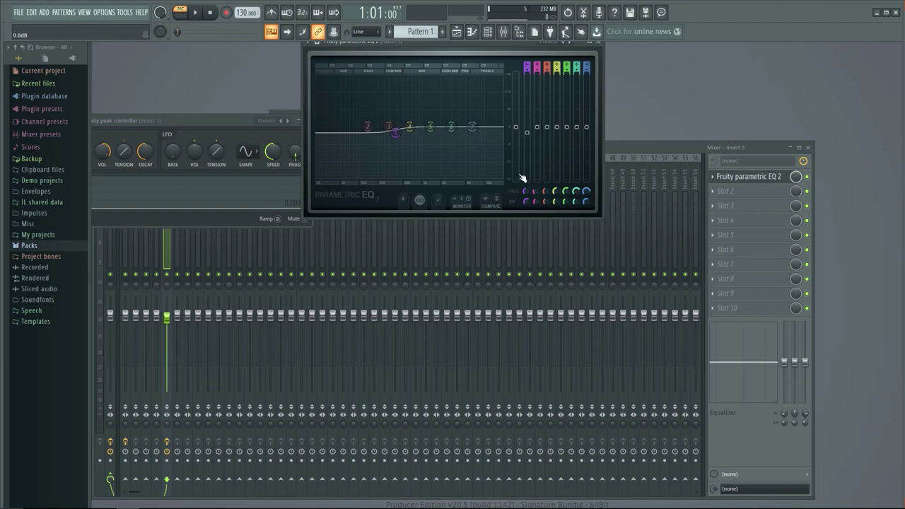
drag(215, 122, 267, 124)
key(space)
click(449, 45)
drag(451, 48, 572, 56)
key(space)
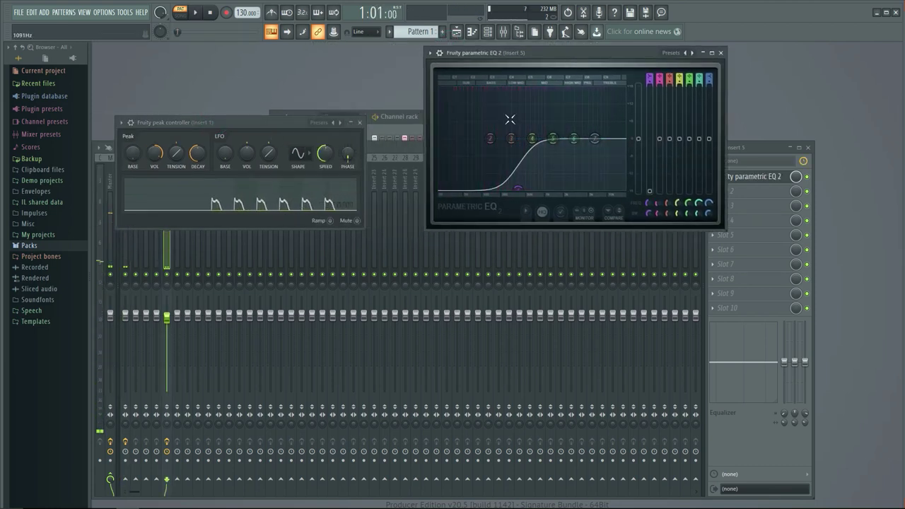
Place Insert 1's peak controller beside the EQ and try peak amounts such as 148%, -34% and 92% during playback.
drag(261, 122, 304, 62)
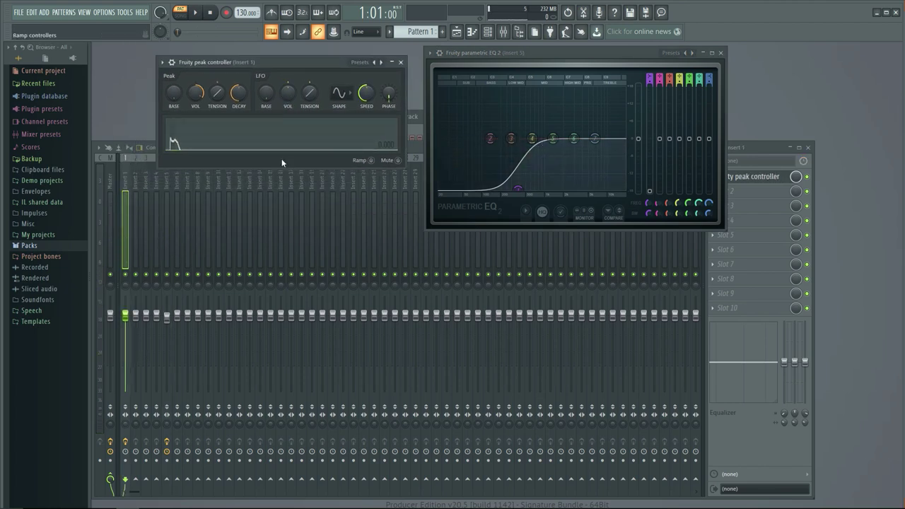
key(space)
drag(198, 97, 173, 81)
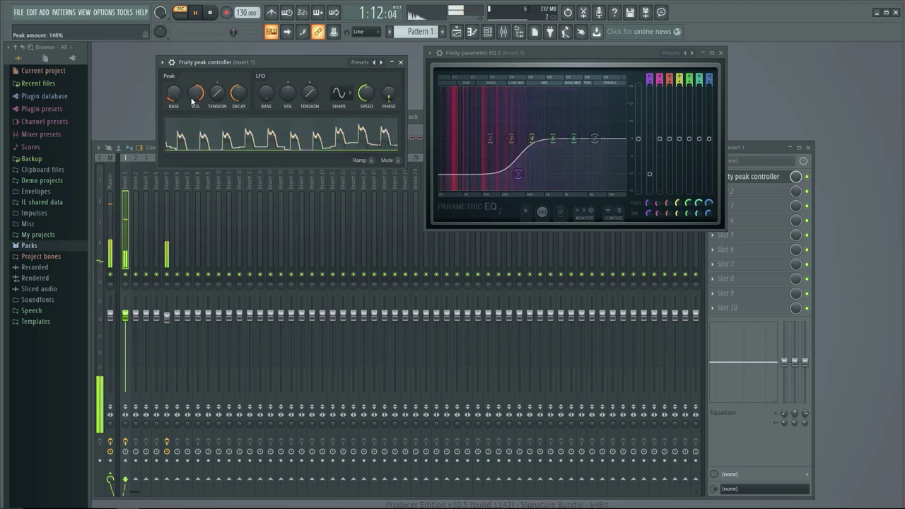
drag(196, 92, 196, 140)
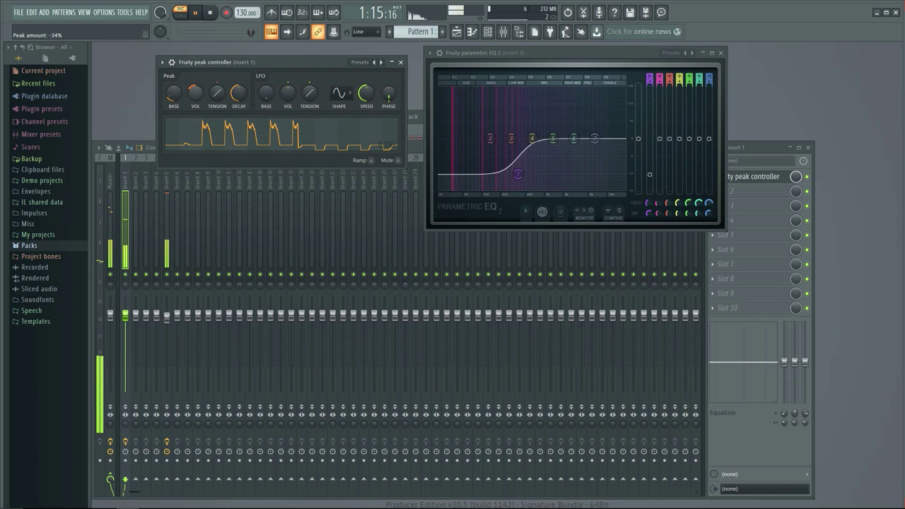
drag(195, 93, 196, 87)
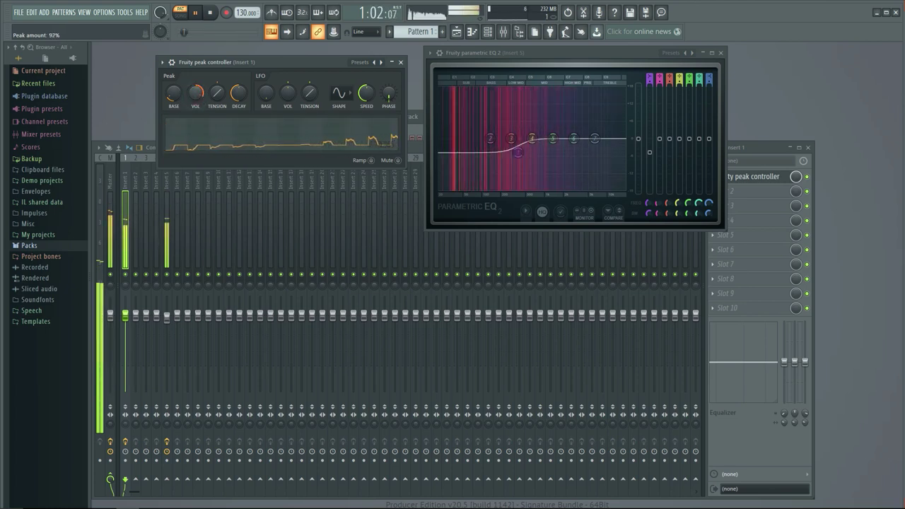
key(space)
key(space)
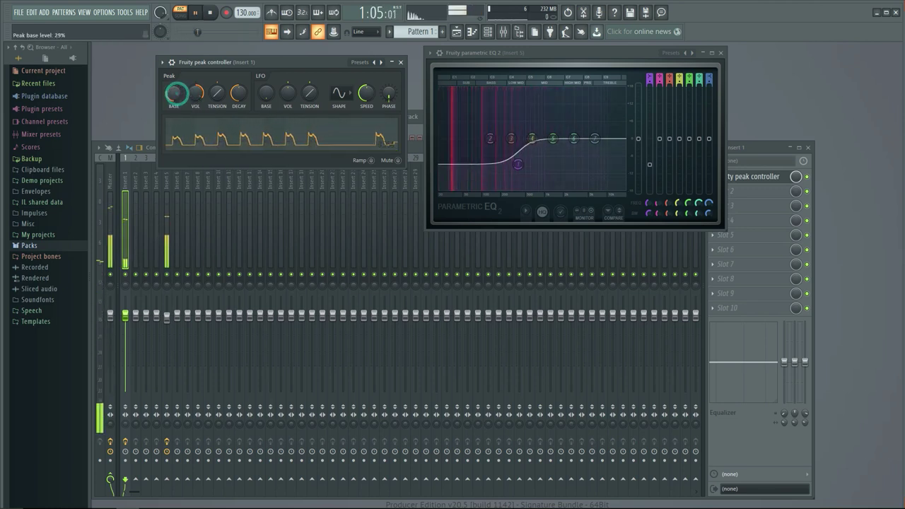
Set the peak controller's peak amount to -200%, raise its base level and play the pattern to check the ducking.
drag(201, 104, 201, 150)
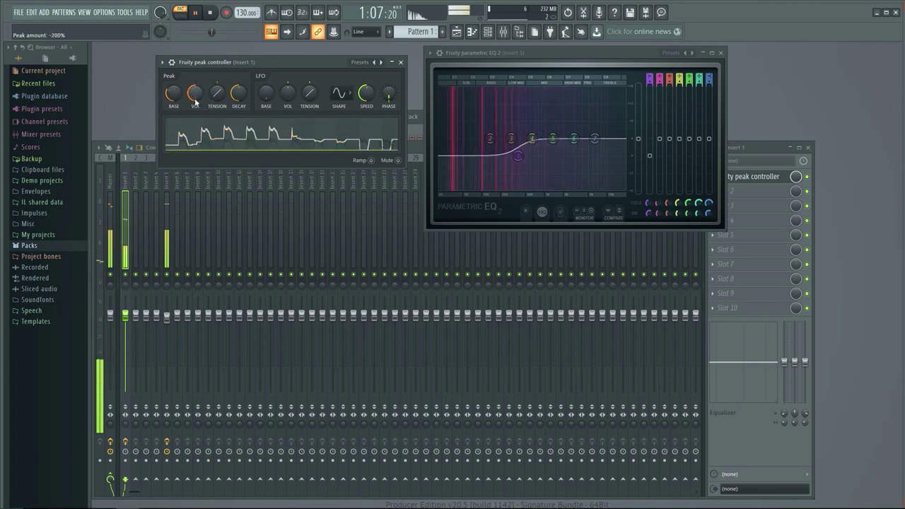
drag(175, 102, 192, 141)
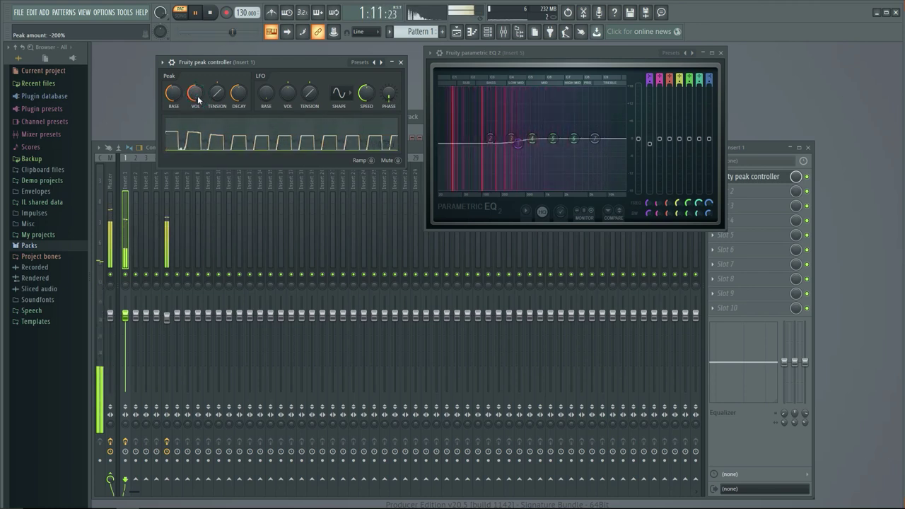
key(space)
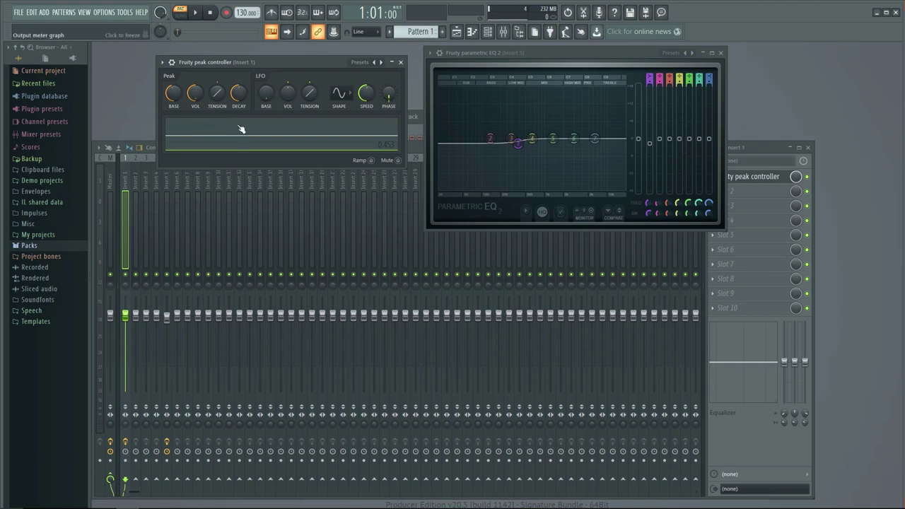
key(space)
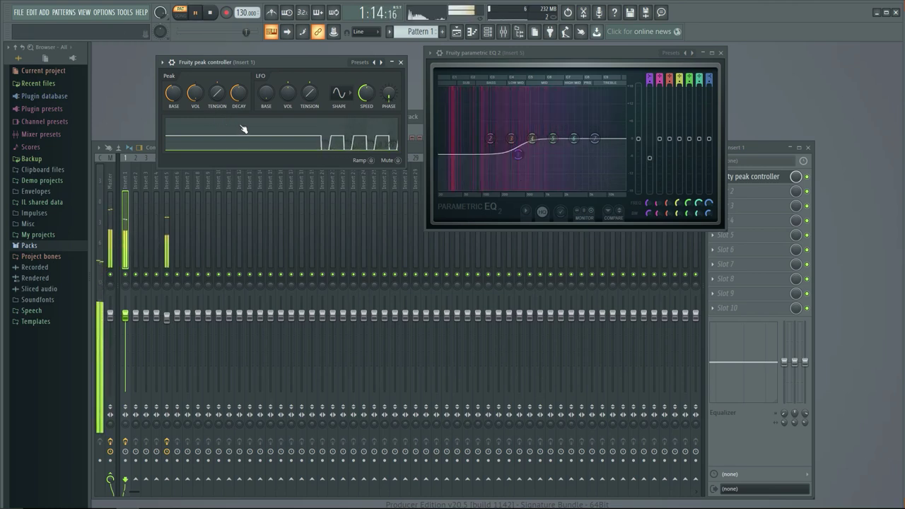
key(space)
Move the low-shelf band 1 of Insert 5's Parametric EQ 2 to about 822 Hz while the pattern plays.
drag(657, 205, 649, 201)
key(space)
mouse_move(547, 143)
mouse_down()
mouse_move(579, 143)
mouse_move(602, 188)
mouse_move(612, 189)
mouse_move(545, 144)
mouse_move(523, 144)
mouse_move(540, 144)
mouse_up()
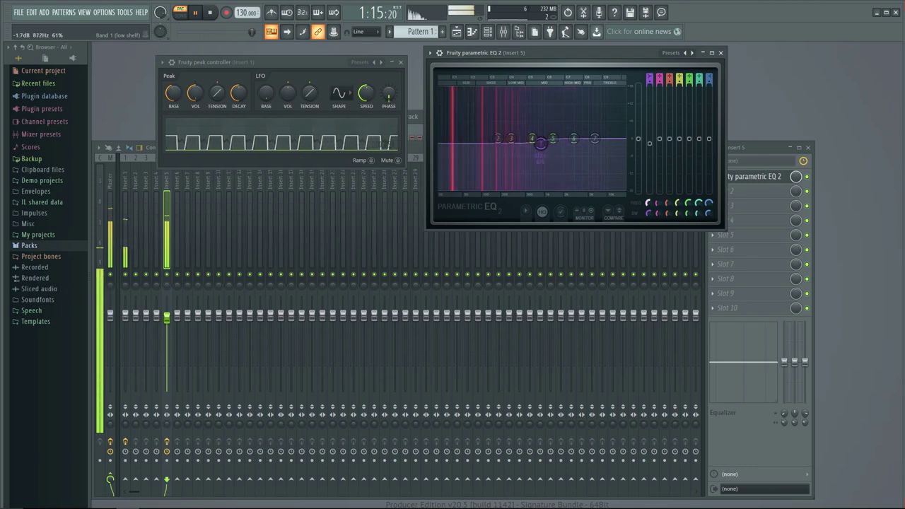
key(space)
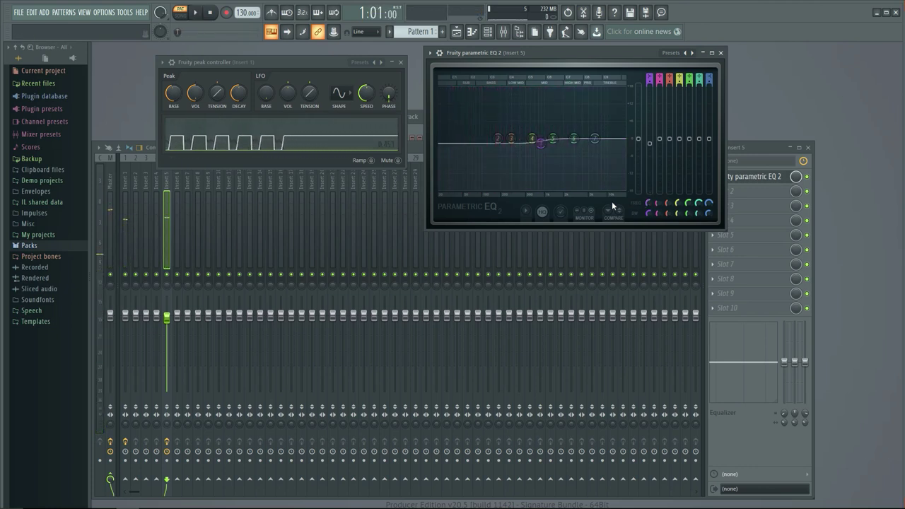
Close the peak controller and EQ windows, review the effects on Insert 1 and select Insert 5 in the mixer.
click(399, 63)
click(720, 54)
drag(251, 181, 150, 199)
click(748, 178)
click(753, 178)
drag(299, 182, 165, 203)
Compare the pattern's sound with Insert 5's Parametric EQ 2 enabled and bypassed.
key(space)
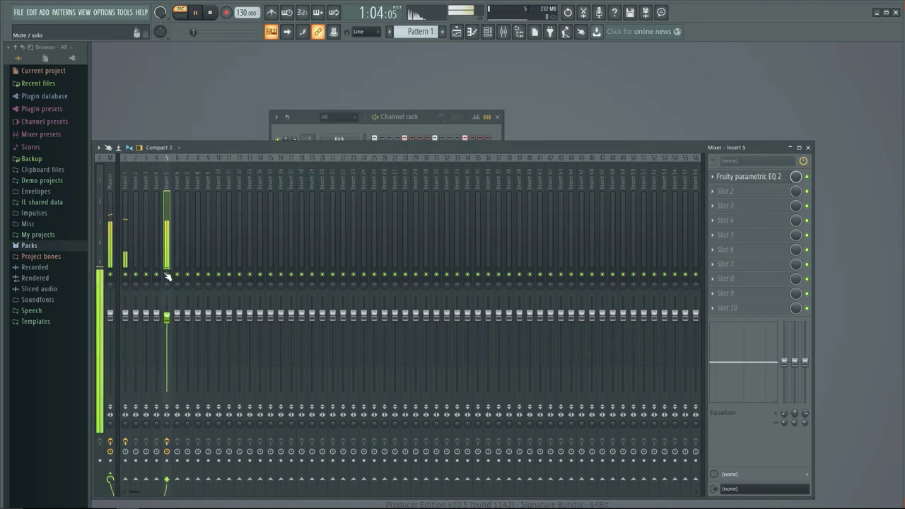
key(space)
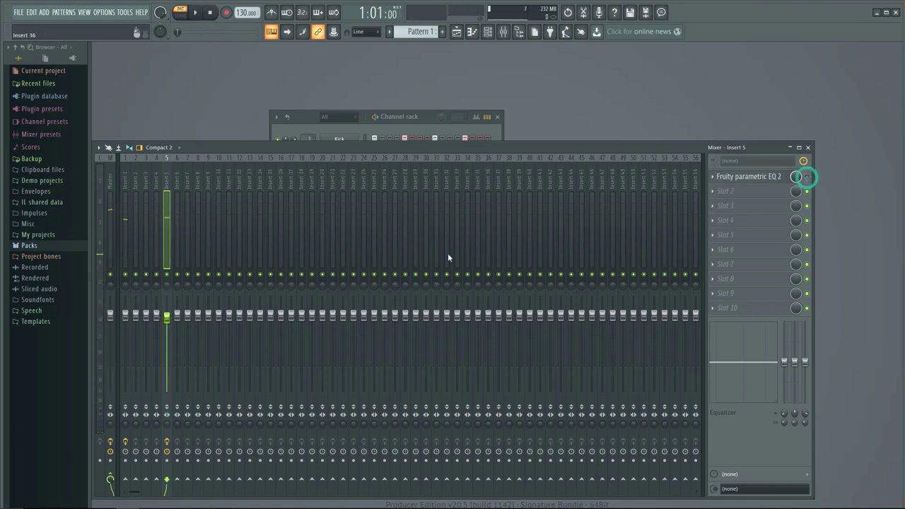
key(space)
key(space)
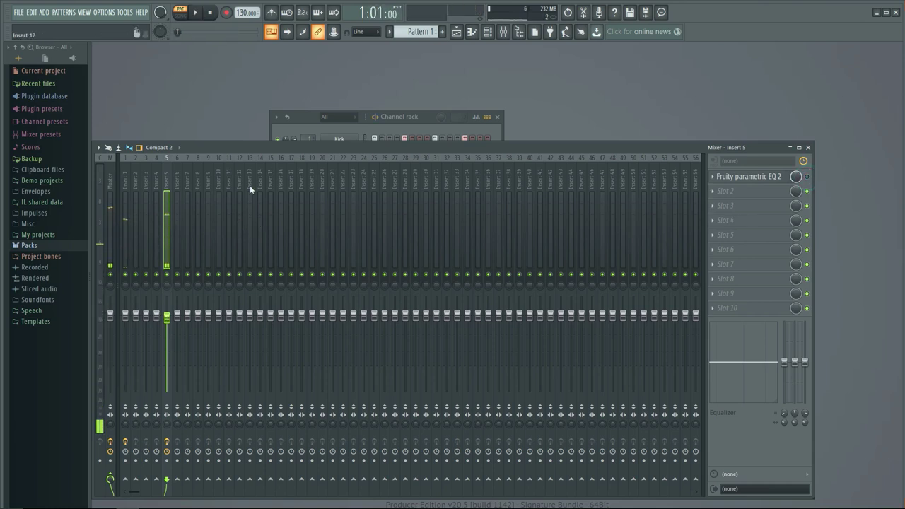
key(space)
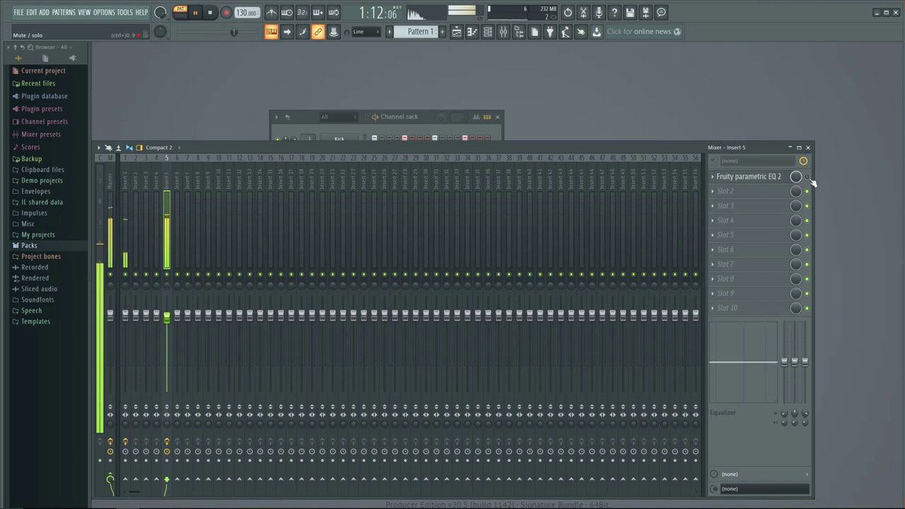
Stop playback, bring the channel rack to the front and place it above the mixer.
click(307, 117)
key(space)
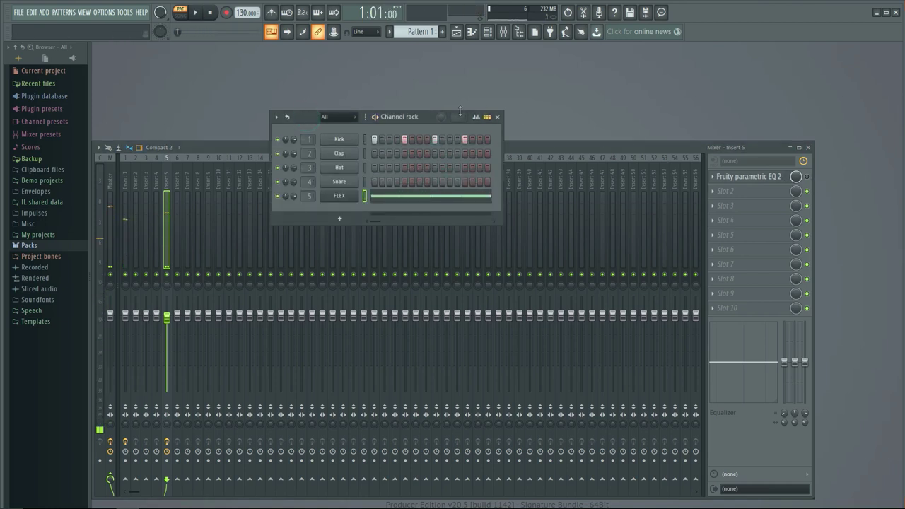
drag(419, 117, 432, 45)
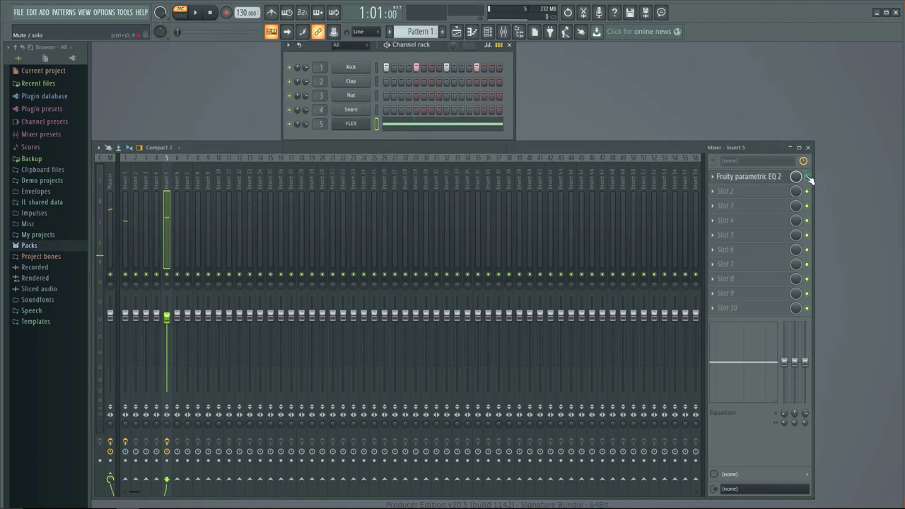
Audition the pattern with Insert 5's Parametric EQ 2 on and off again, ending with the EQ bypassed.
key(space)
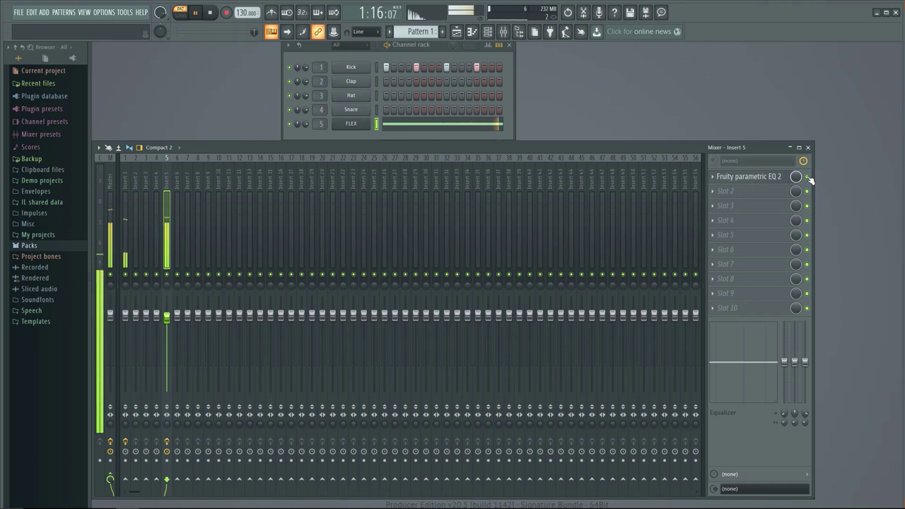
key(space)
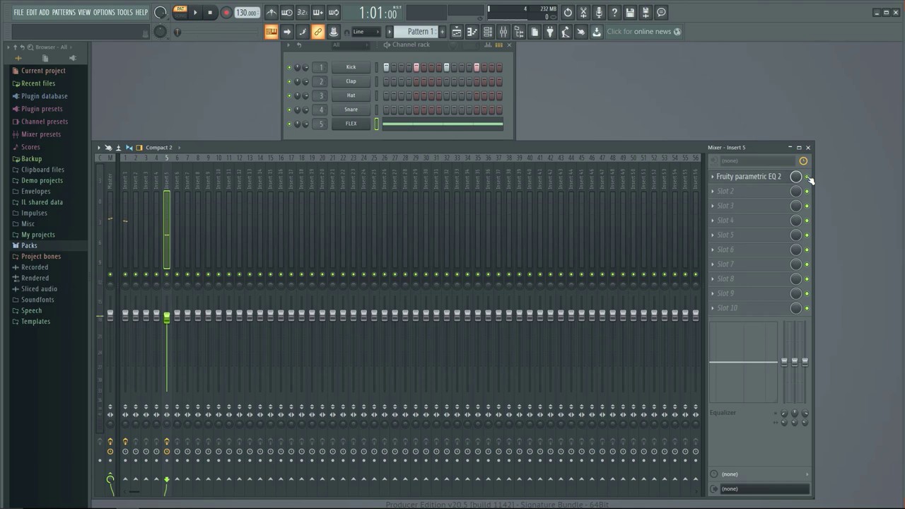
key(space)
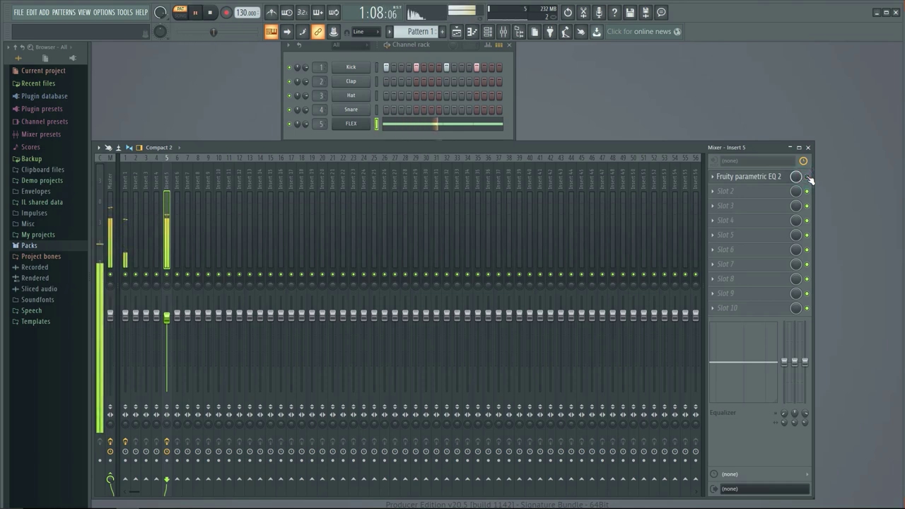
key(space)
key(space)
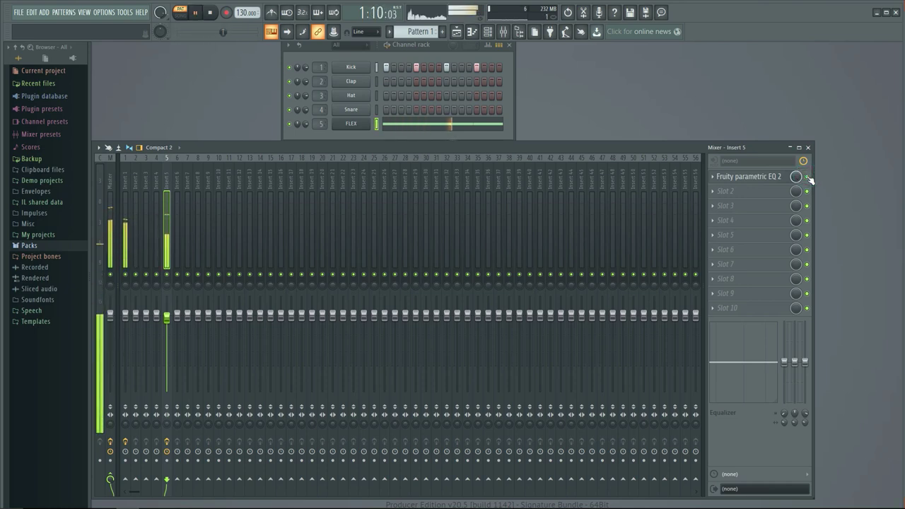
key(space)
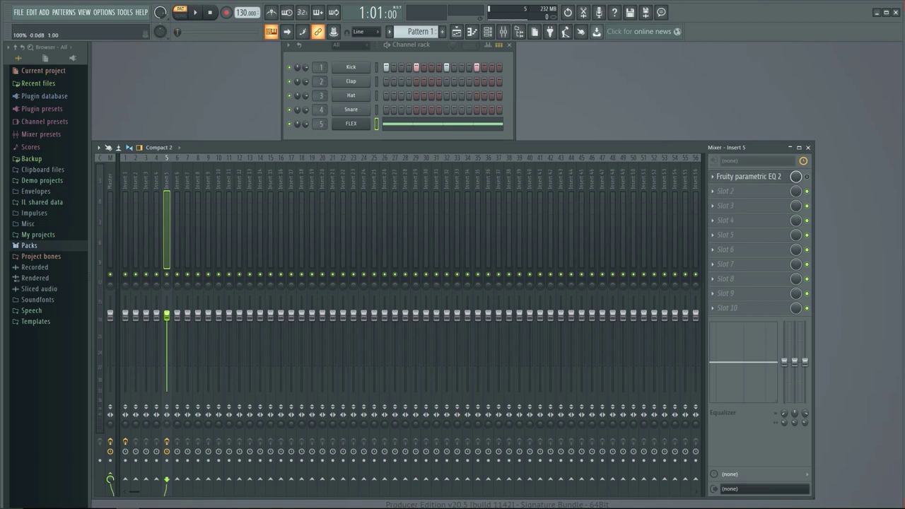
Play the pattern and lower Insert 5's volume fader to about -2.4 dB.
key(space)
drag(171, 330, 171, 326)
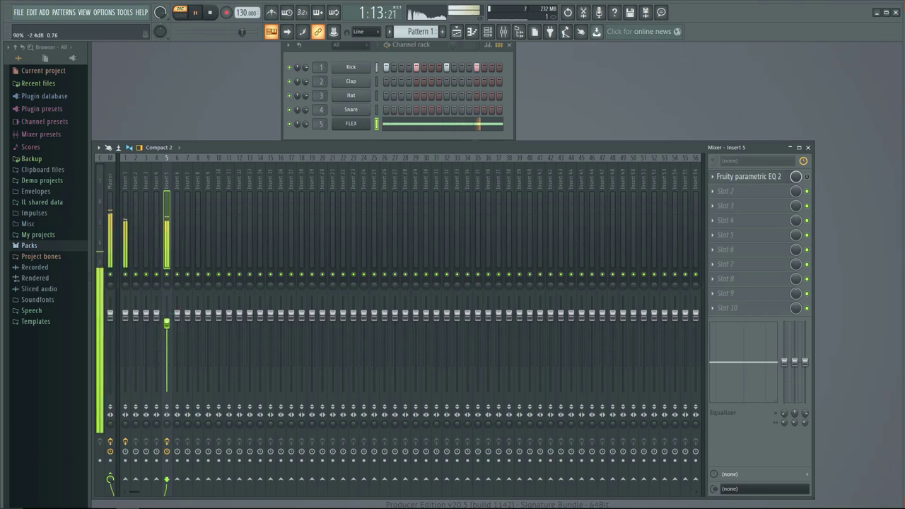
key(space)
Link Insert 5's volume fader to the internal controller Peak ctrl - Peak and play the pattern.
right_click(169, 325)
click(199, 401)
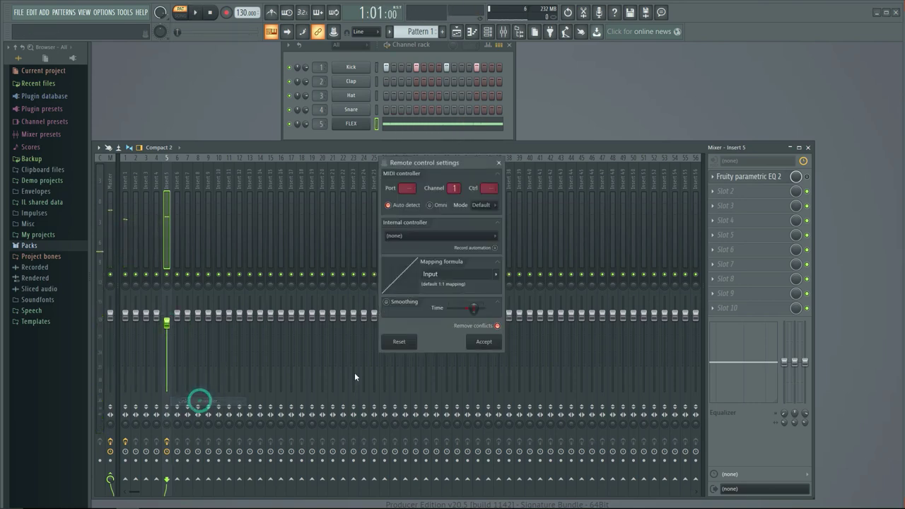
click(426, 235)
click(424, 283)
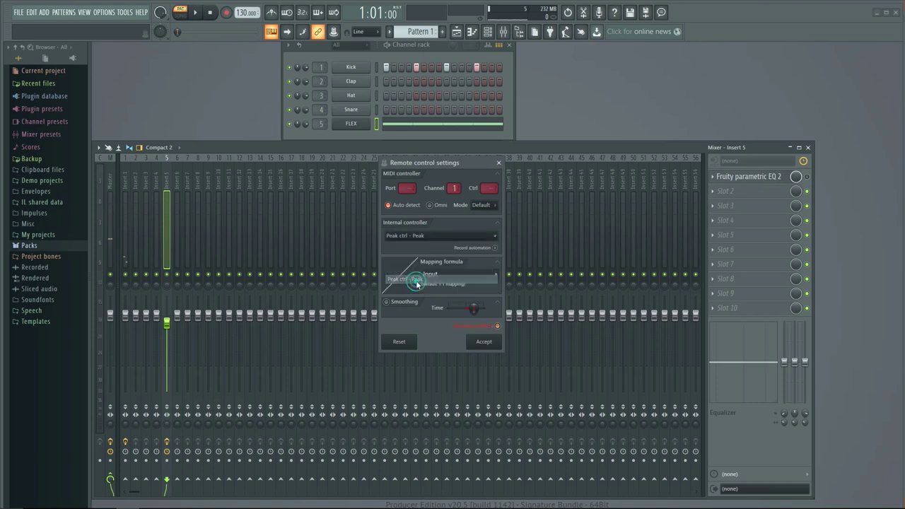
click(483, 342)
key(space)
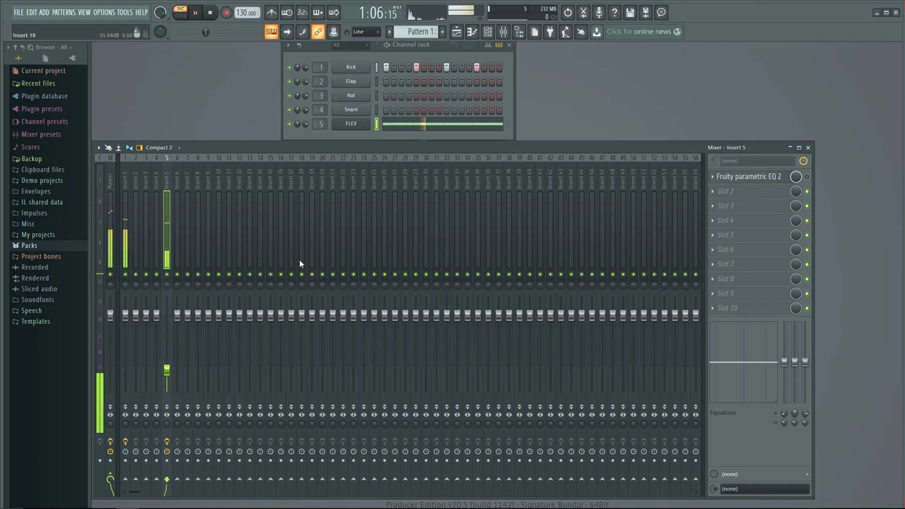
Open Insert 1's peak controller, adjust its peak amount and set its base level to 73% during playback.
click(125, 205)
key(space)
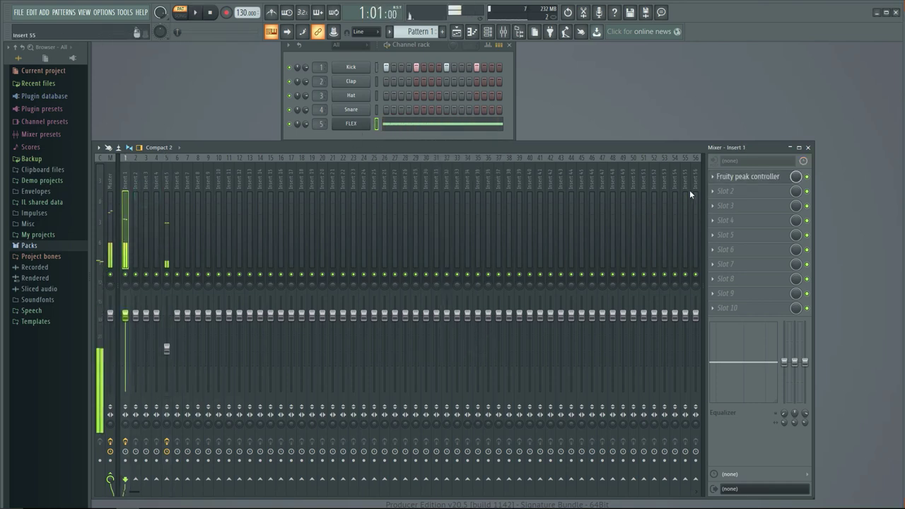
click(741, 177)
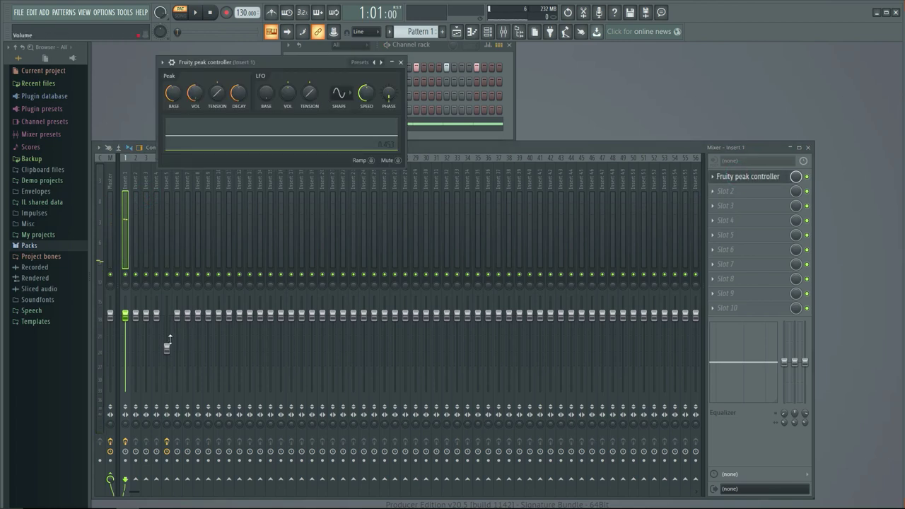
drag(270, 65, 290, 52)
key(space)
drag(214, 80, 194, 66)
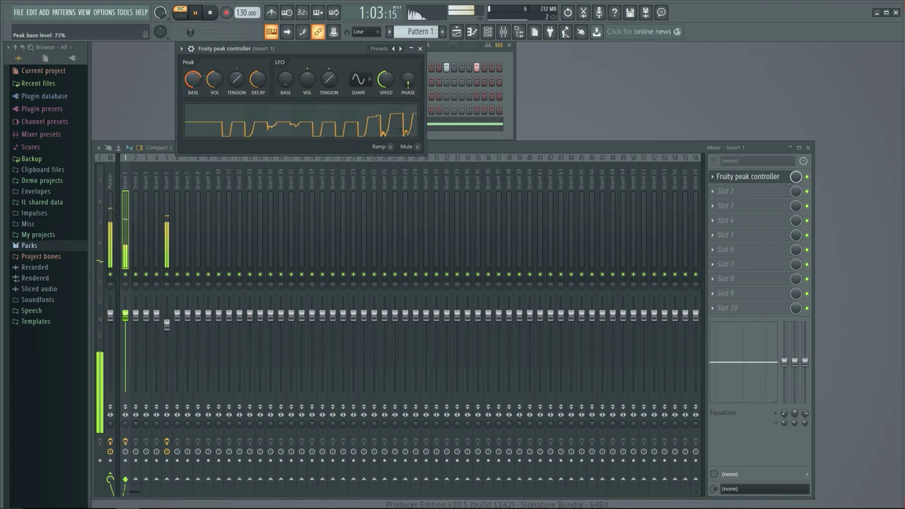
Close the peak controller, reposition the mixer and play the pattern to check Insert 5's ducked fader.
click(420, 48)
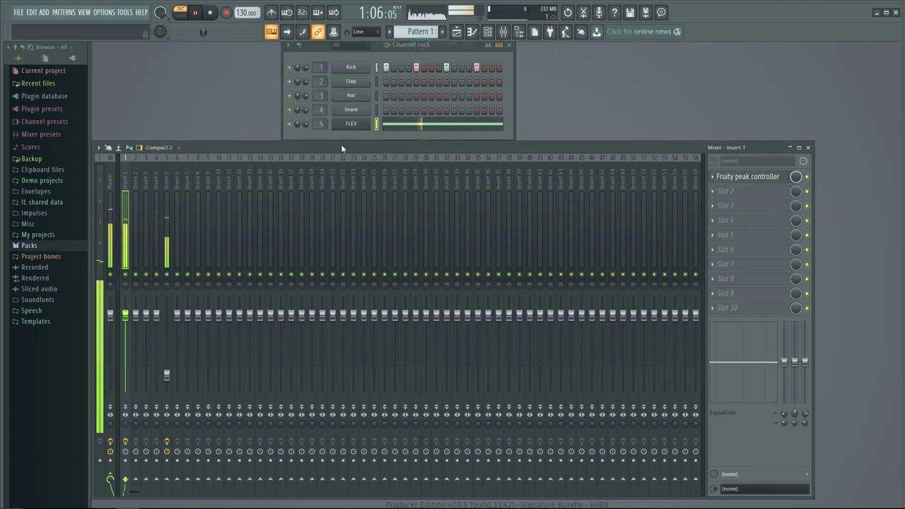
drag(341, 144, 436, 70)
key(space)
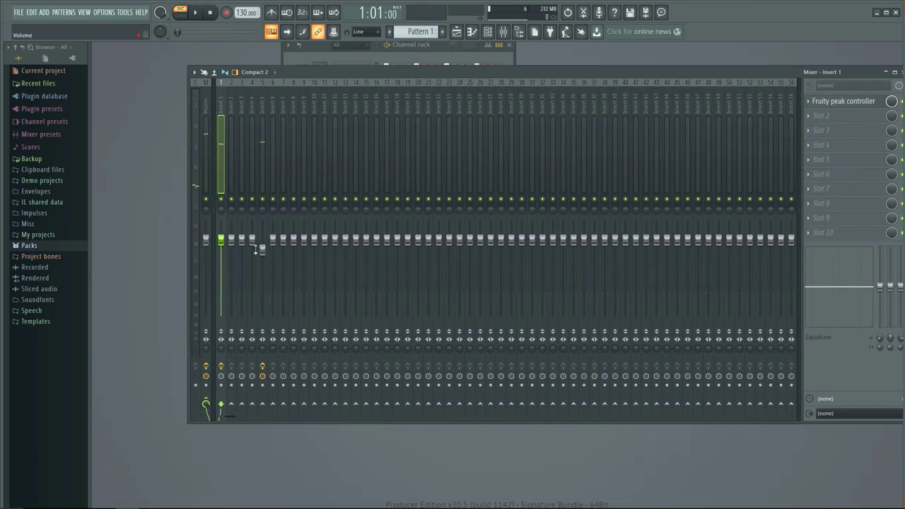
key(space)
drag(485, 75, 449, 104)
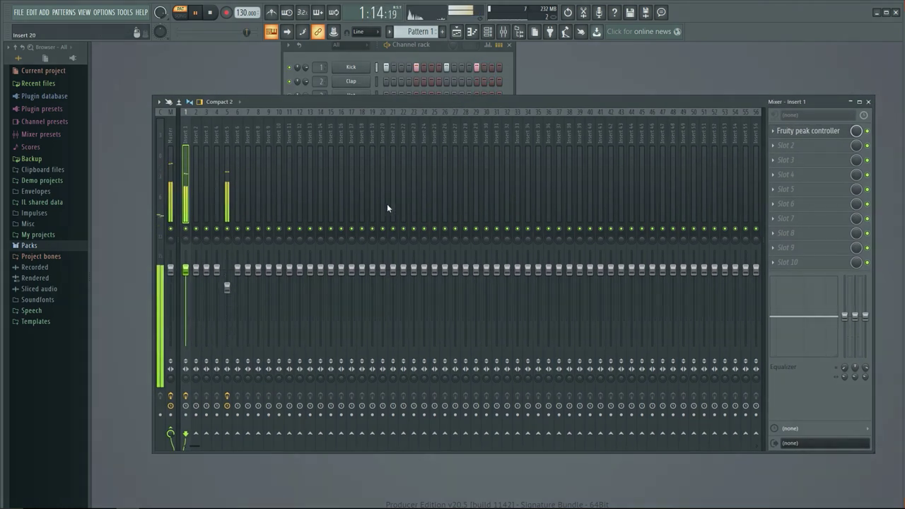
key(space)
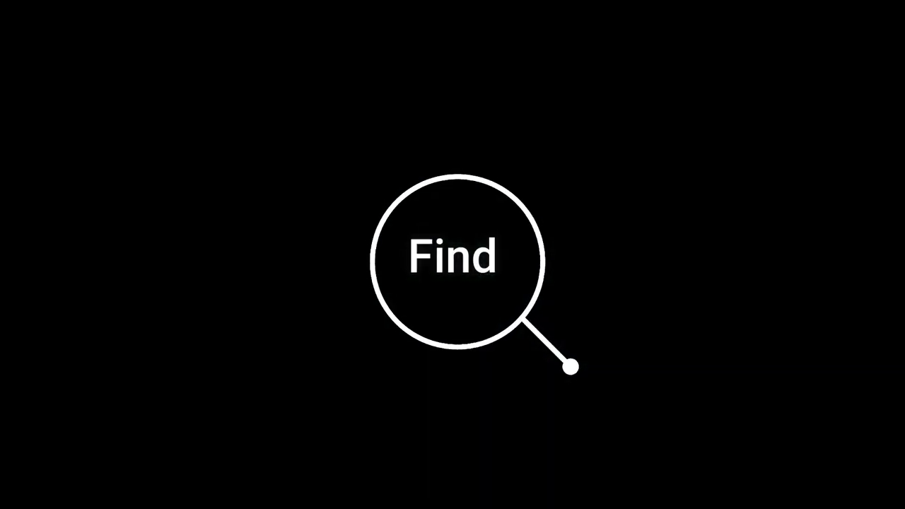